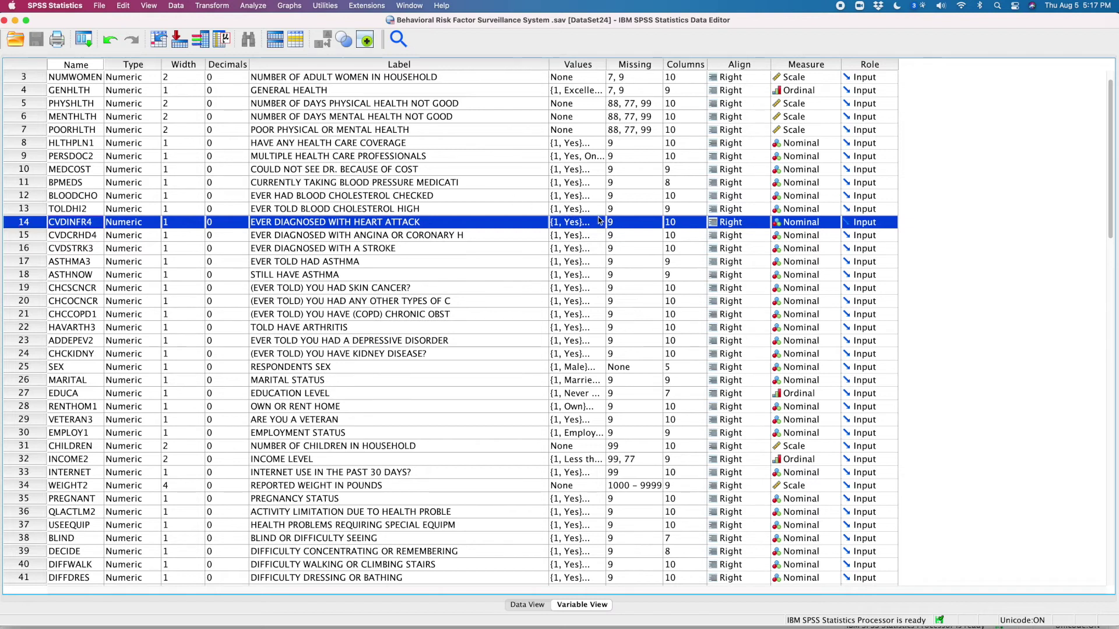
# Review the value labels of the heart attack variable CVDINFR4 and the respondents' sex variable SEX
pyautogui.click(594, 228)
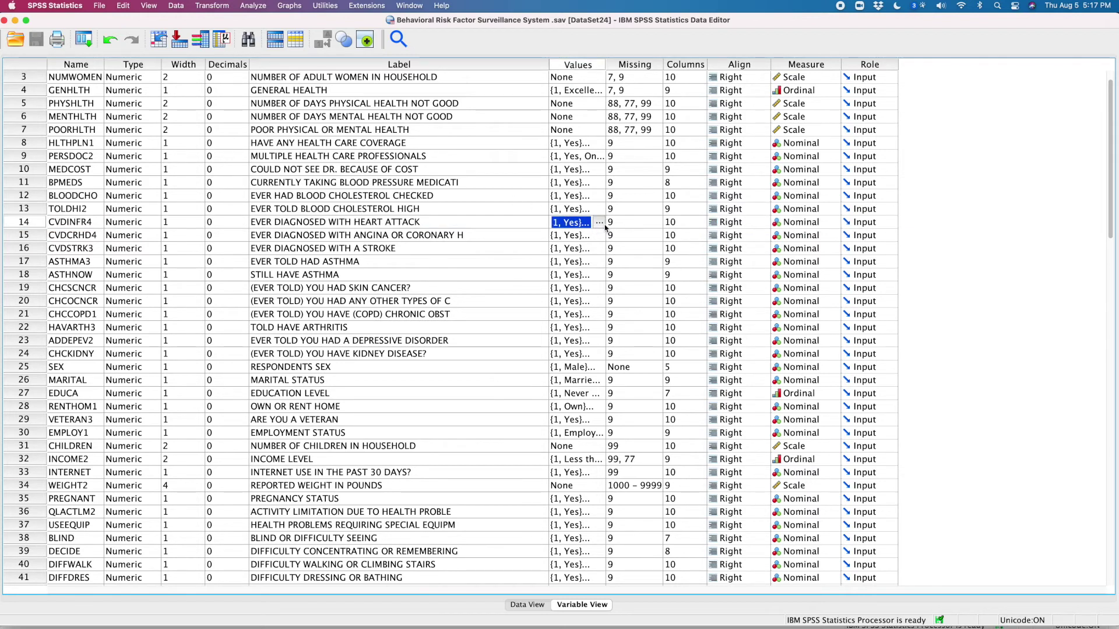
pyautogui.click(598, 224)
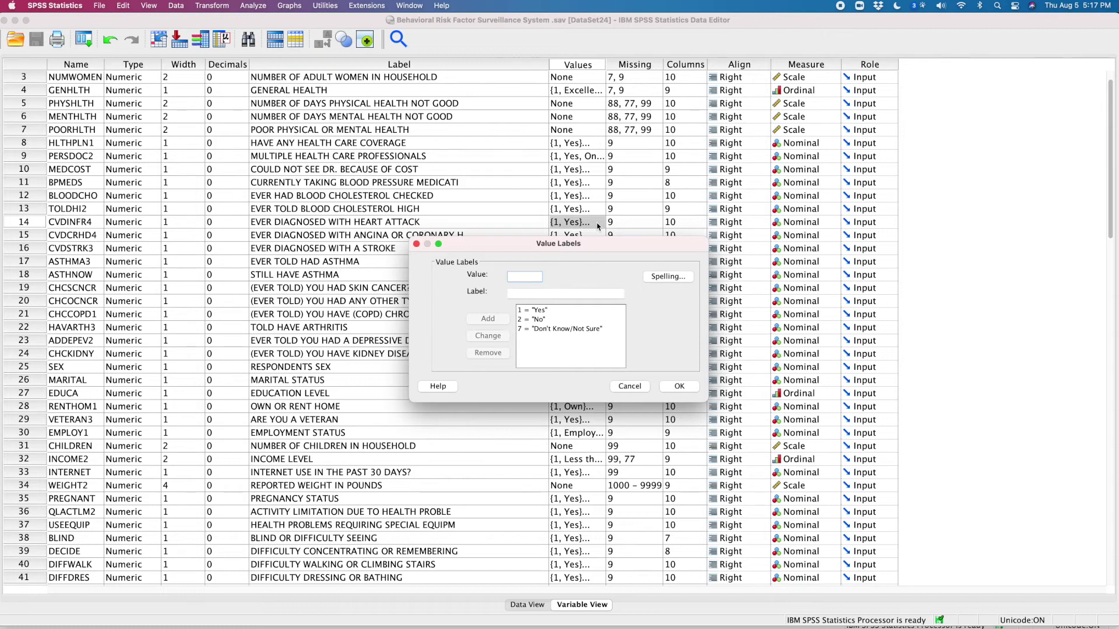
pyautogui.click(632, 389)
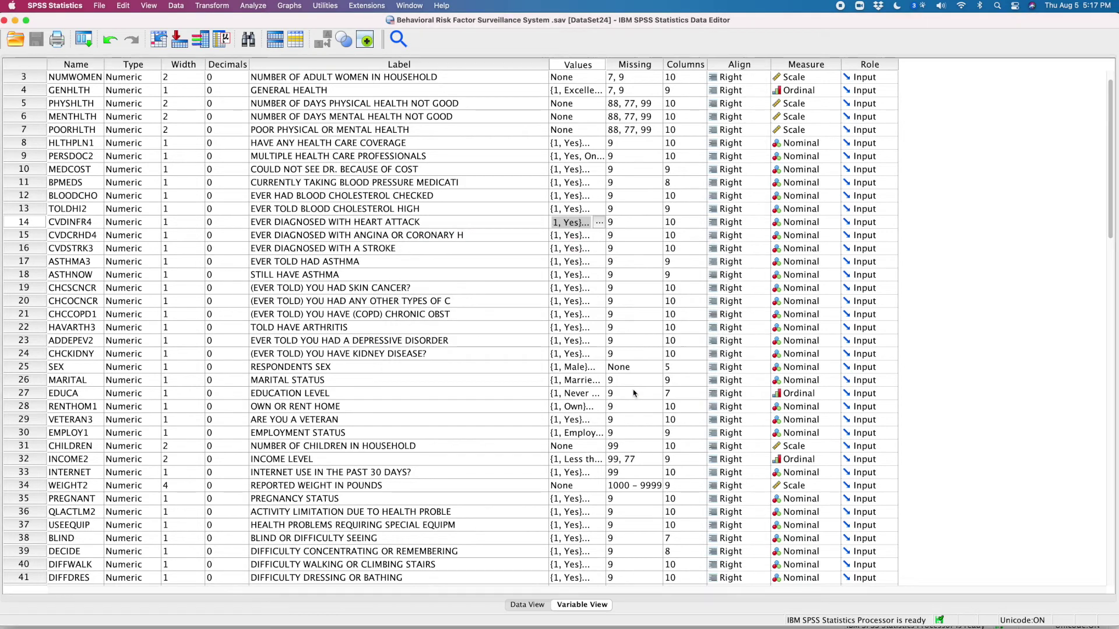
pyautogui.click(16, 366)
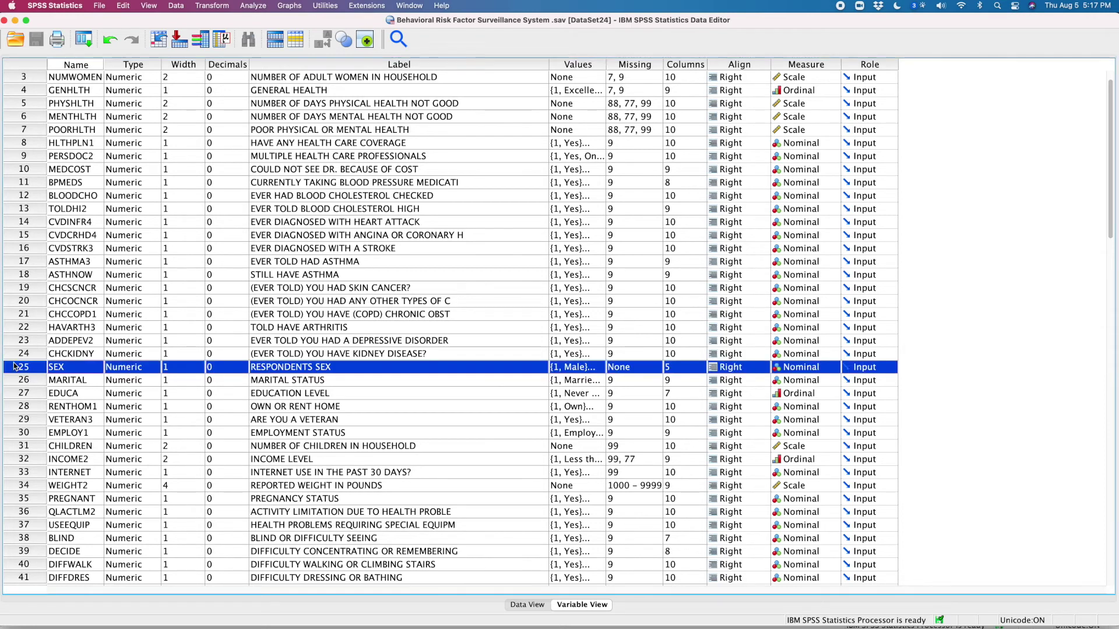
pyautogui.click(597, 370)
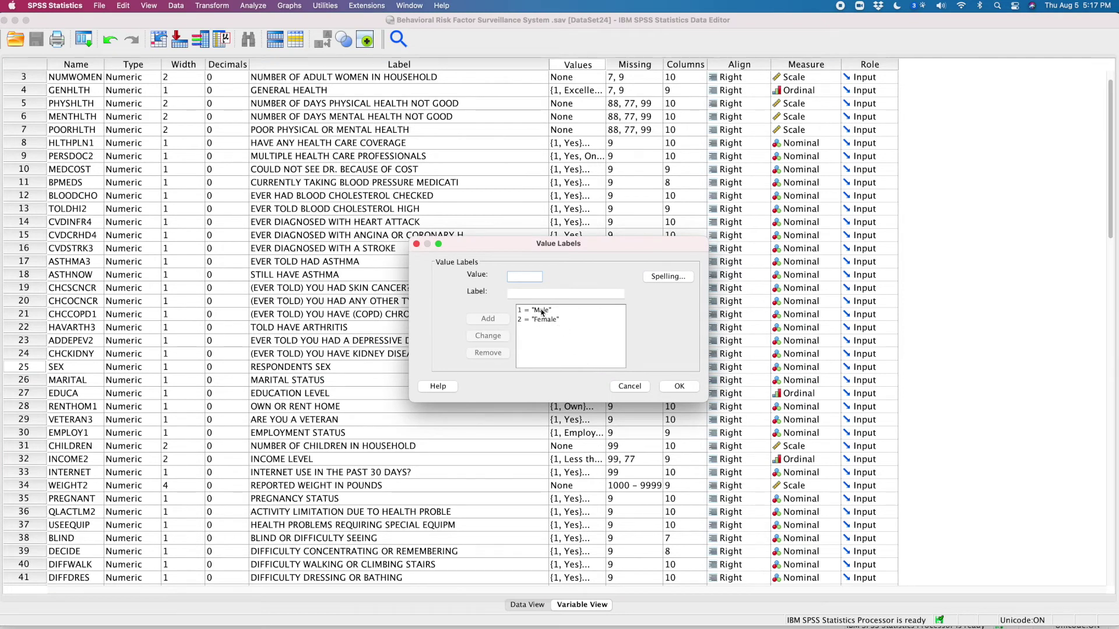
pyautogui.click(680, 387)
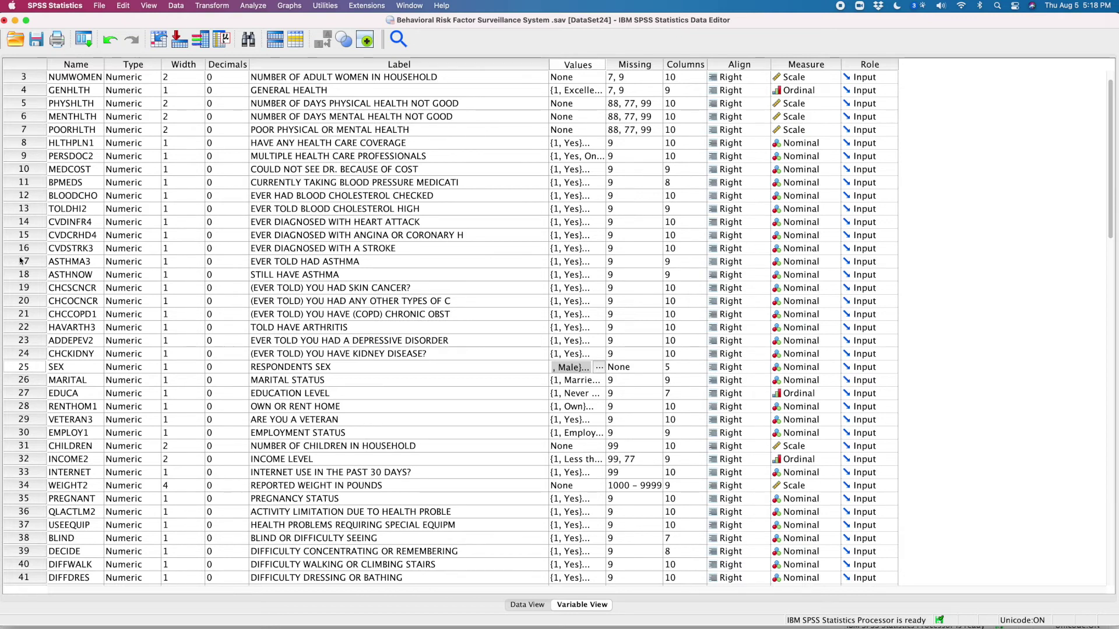
pyautogui.click(15, 226)
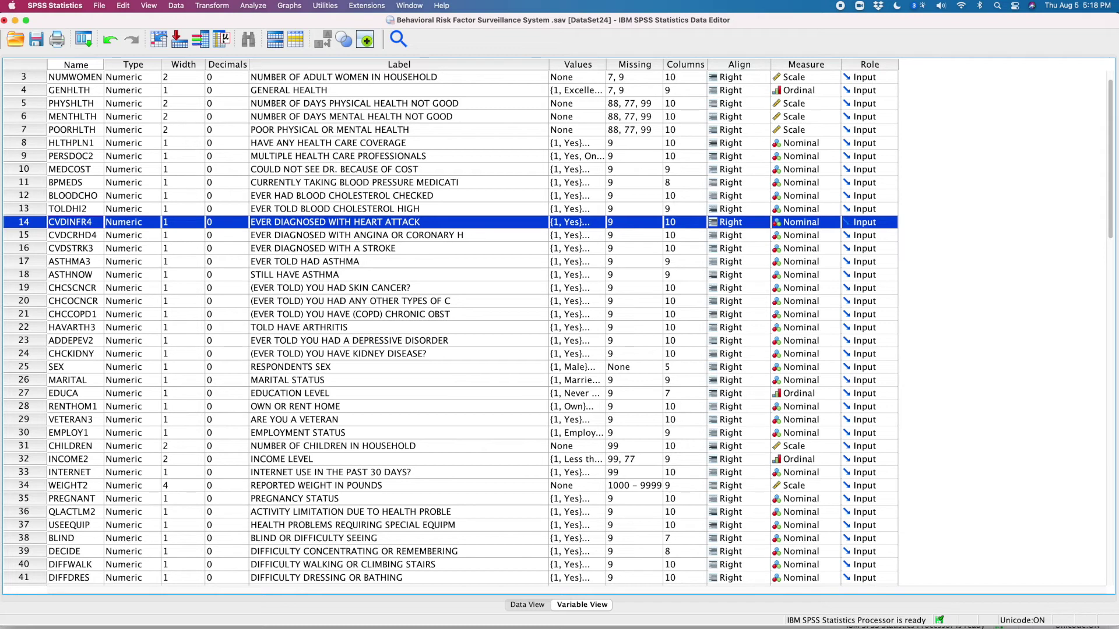
# Set up a Crosstabs analysis with RESPONDENTS SEX in the rows and EVER DIAGNOSED WITH HEART ATTACK in the columns
pyautogui.click(252, 6)
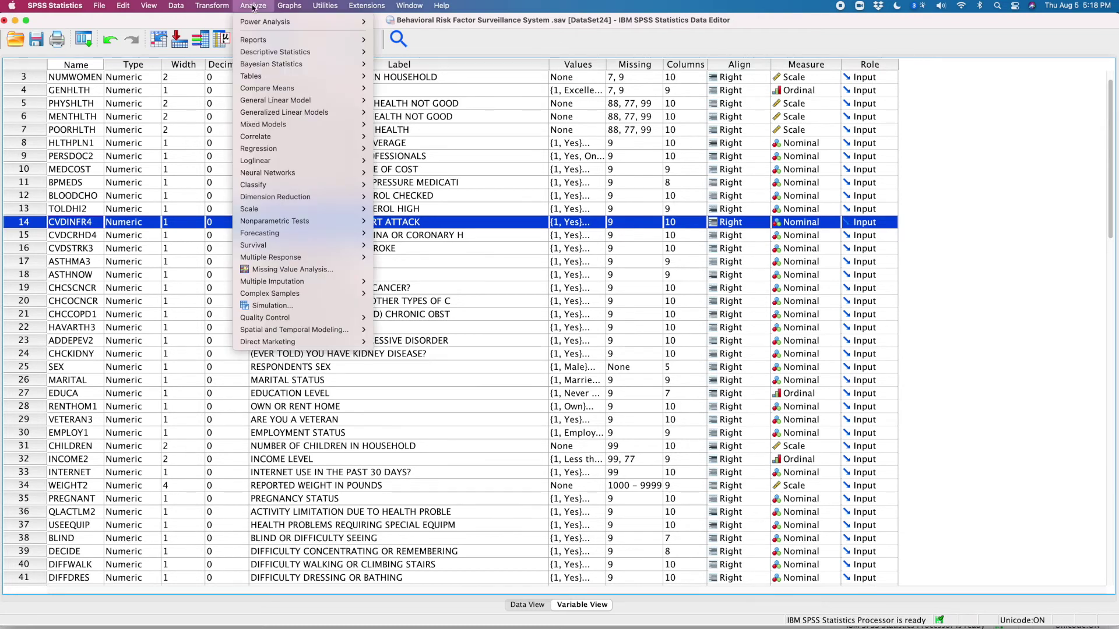
pyautogui.moveTo(264, 51)
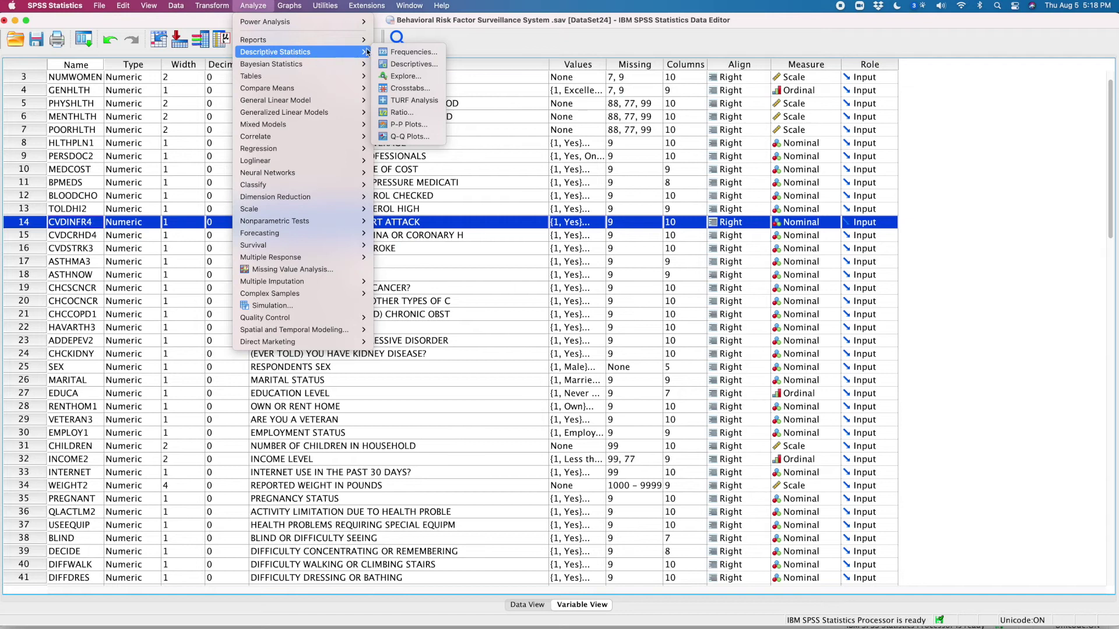
pyautogui.click(435, 88)
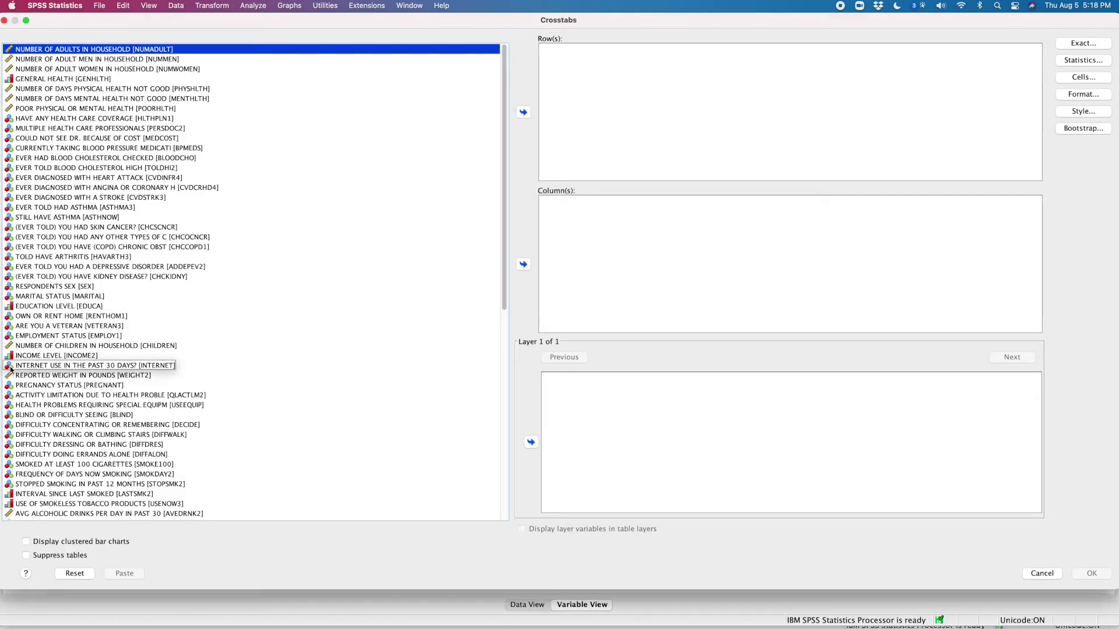
pyautogui.click(20, 287)
pyautogui.moveTo(21, 287); pyautogui.dragTo(579, 78)
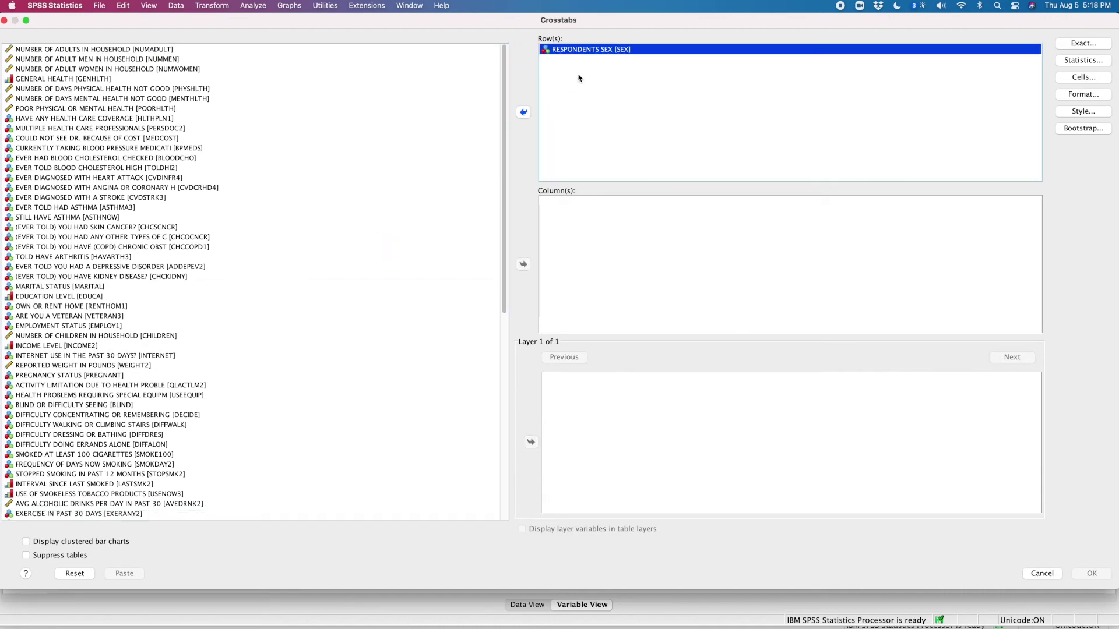
pyautogui.click(34, 179)
pyautogui.moveTo(9, 181); pyautogui.dragTo(579, 218)
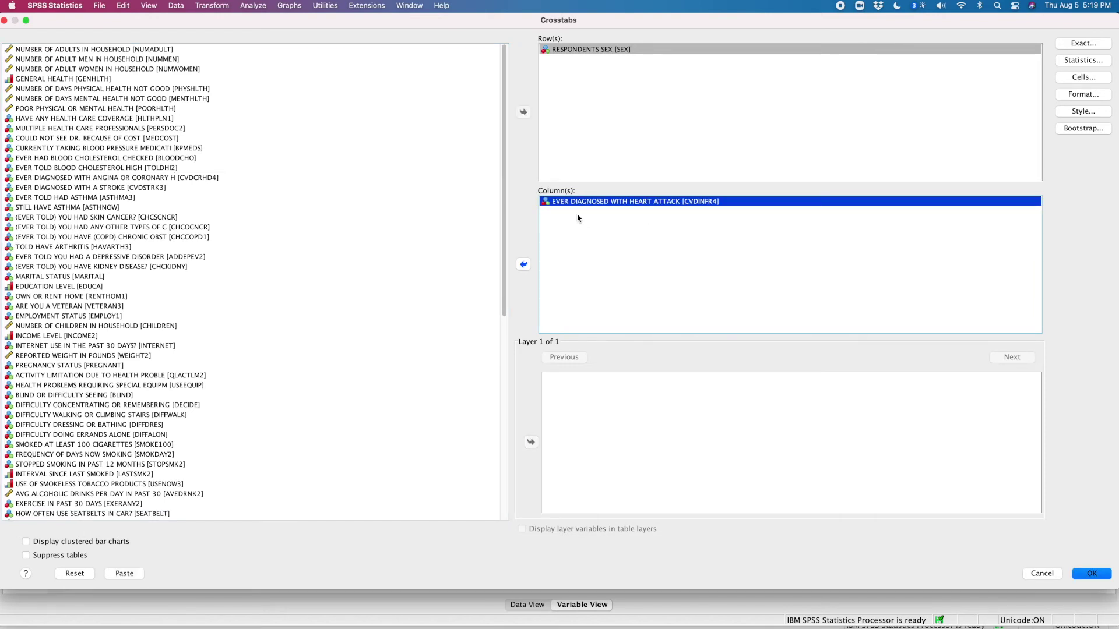
# Request the Chi-square and Phi and Cramer's V statistics for the crosstab
pyautogui.click(1070, 62)
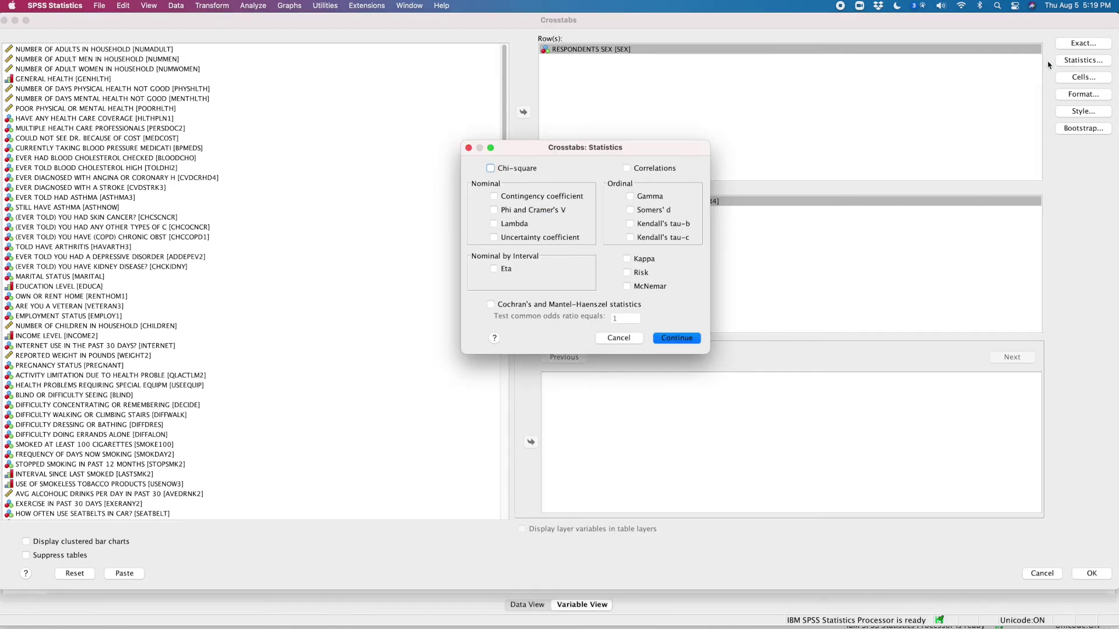
pyautogui.click(490, 170)
pyautogui.click(494, 211)
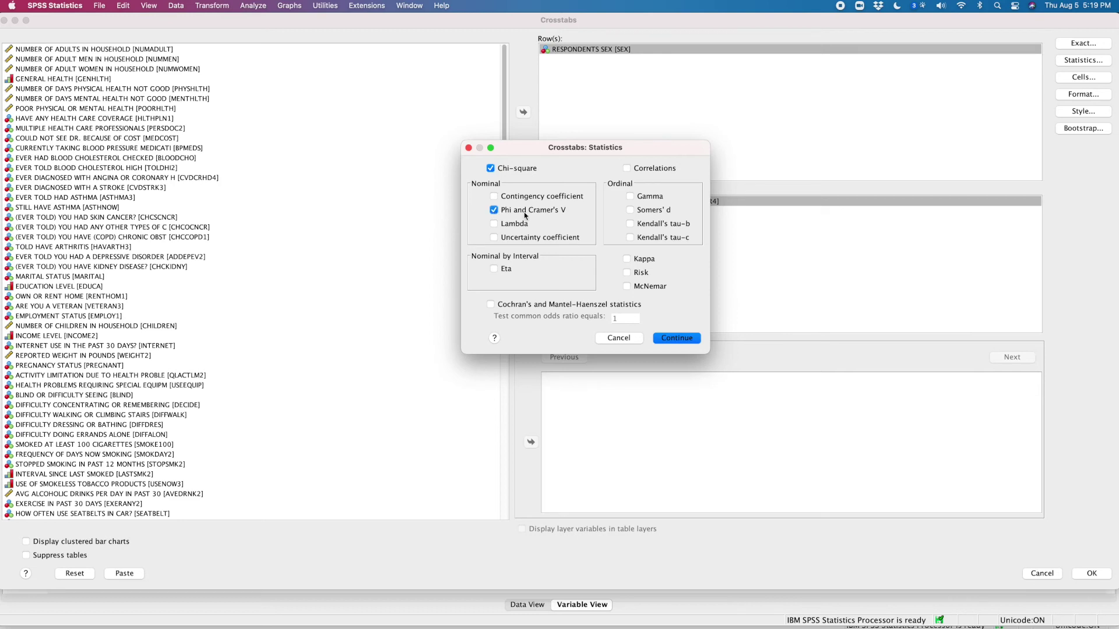
pyautogui.click(677, 338)
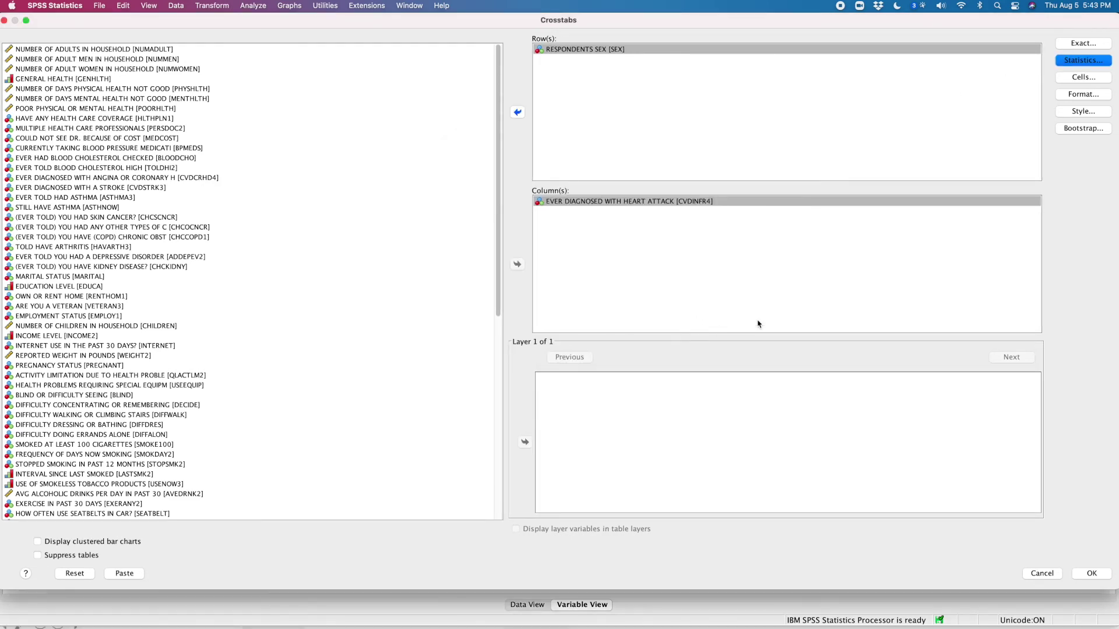
# Add expected counts and row, column and total percentages to the crosstab cells, and run the analysis
pyautogui.click(1068, 80)
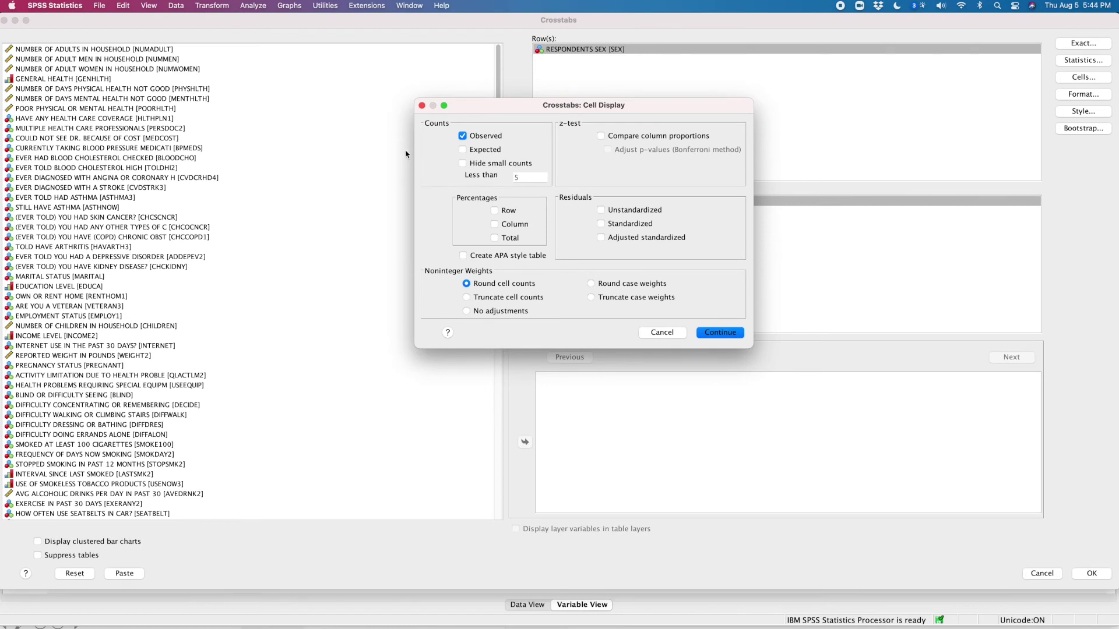
pyautogui.click(464, 150)
pyautogui.click(494, 211)
pyautogui.click(494, 224)
pyautogui.click(494, 238)
pyautogui.click(713, 333)
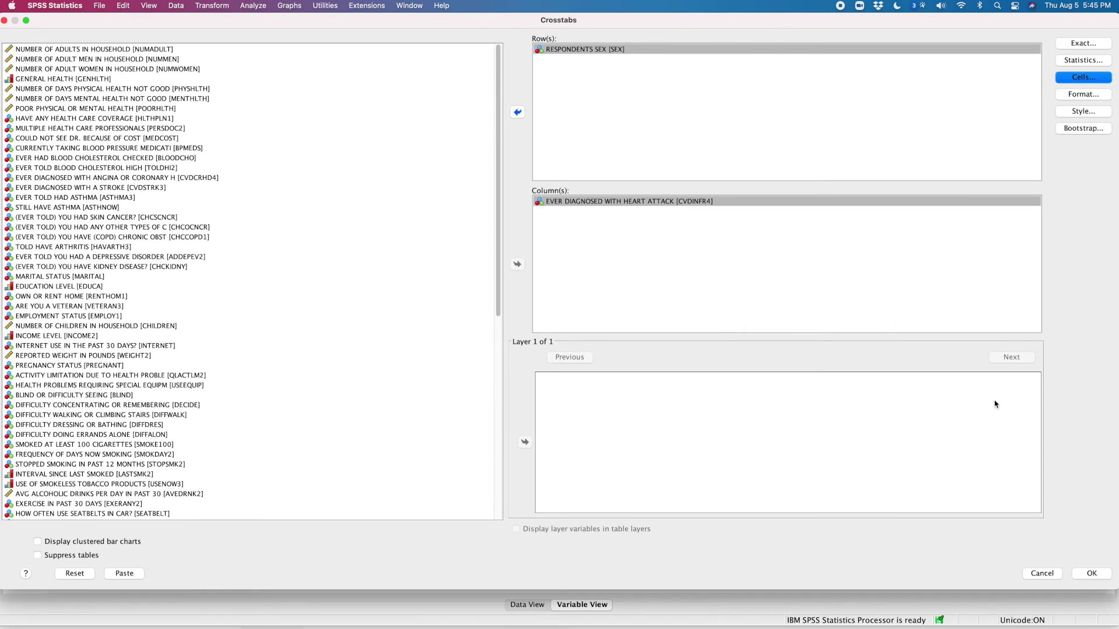
pyautogui.click(1091, 574)
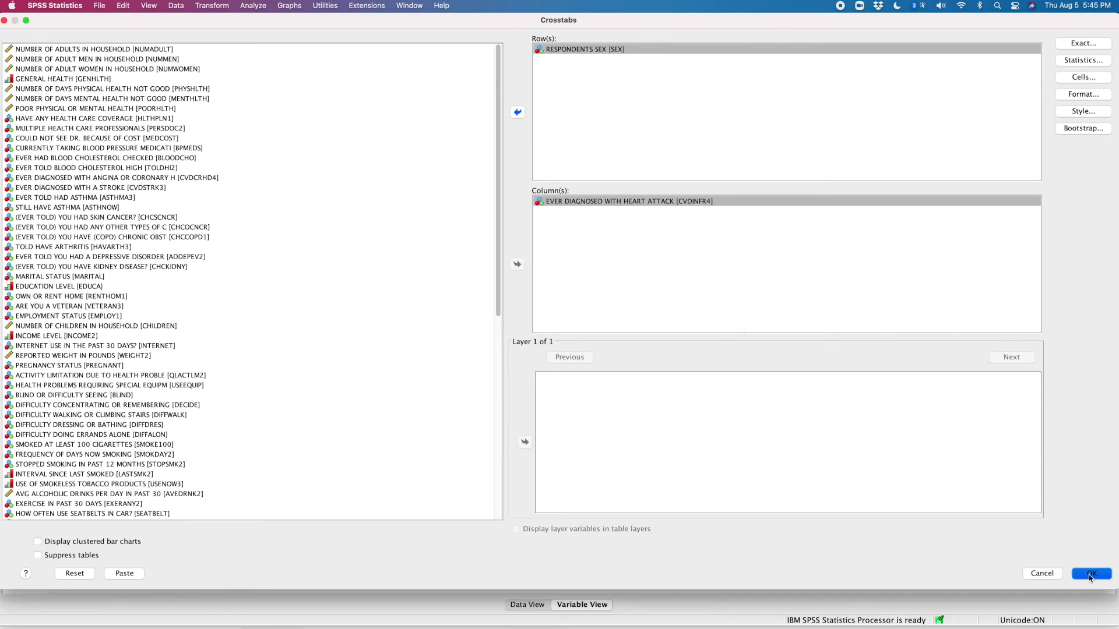
# Examine the sex by heart attack crosstabulation, comparing observed counts, expected counts and percentages for males and females
pyautogui.scroll(3, 799, 413)
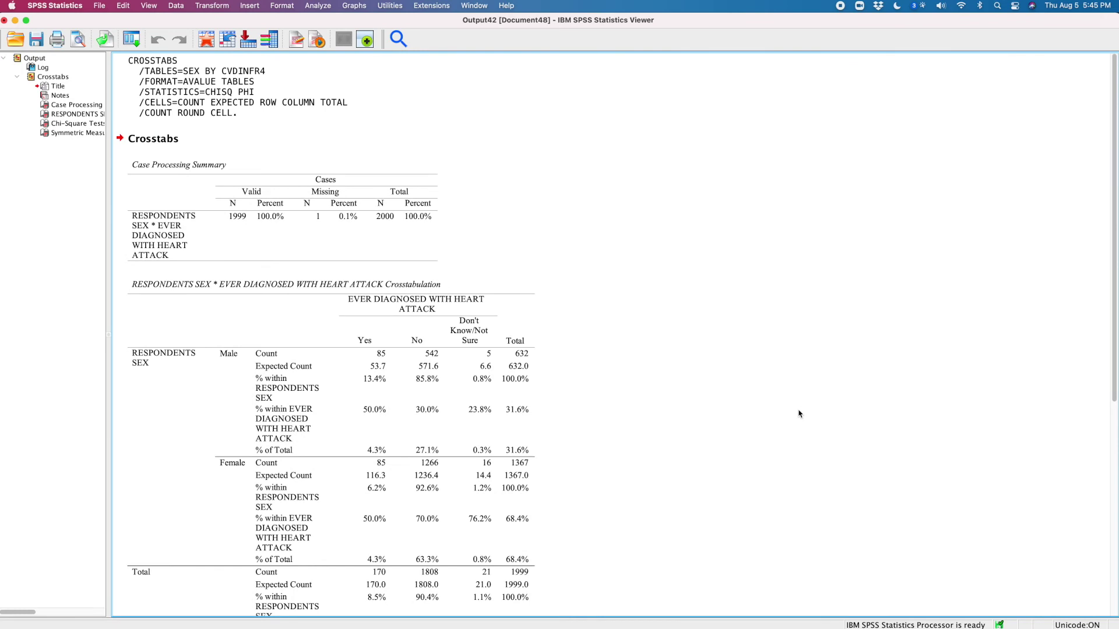
pyautogui.scroll(-3, 799, 413)
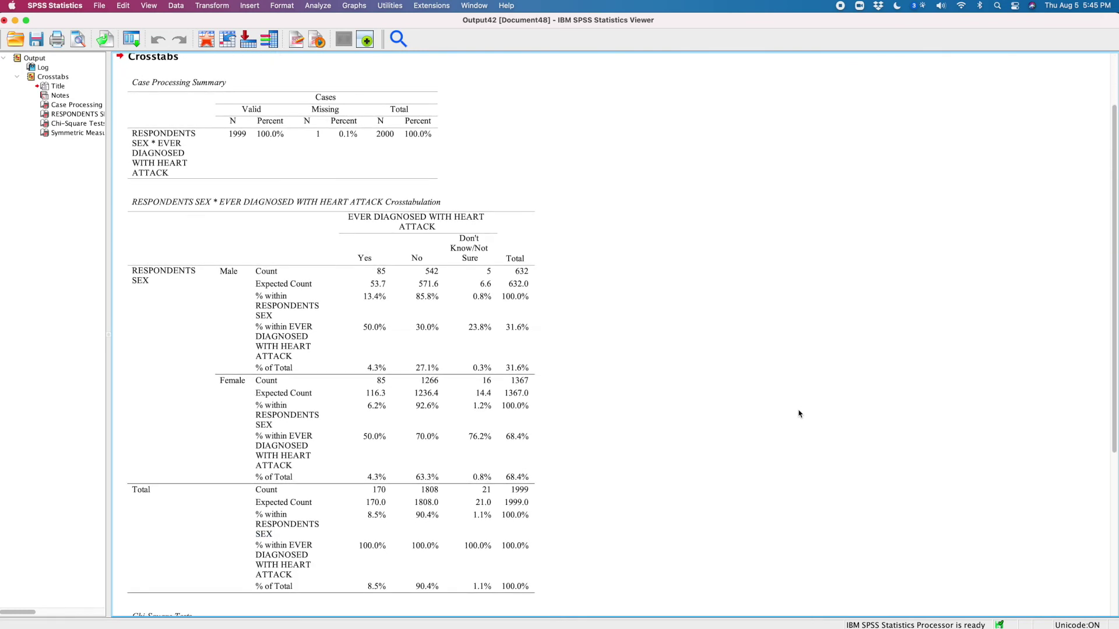
pyautogui.click(339, 280)
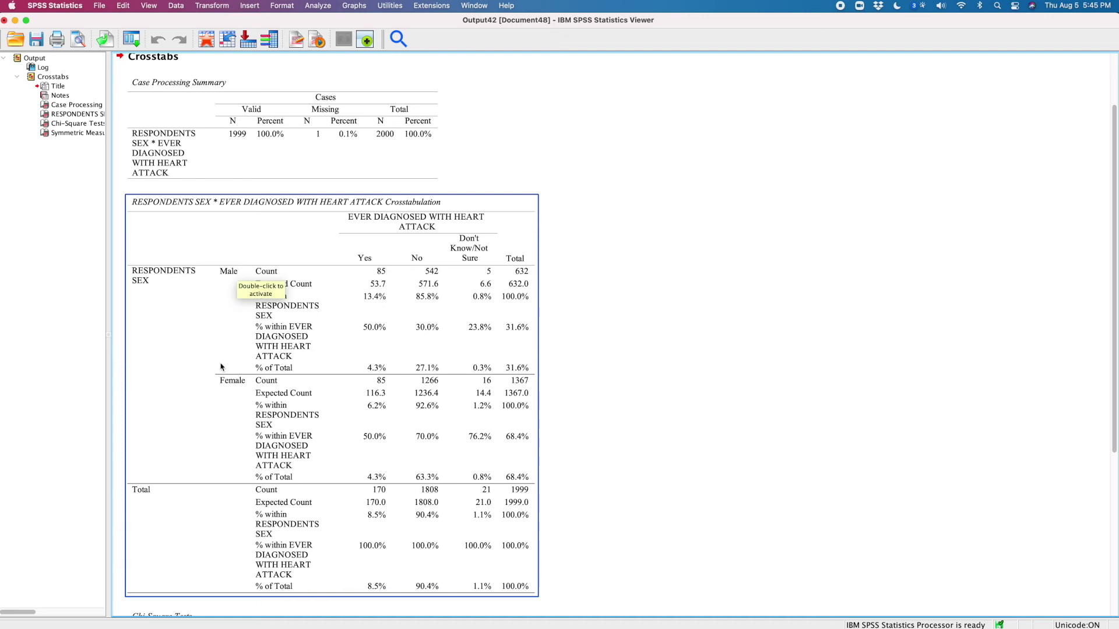
pyautogui.click(77, 417)
pyautogui.click(151, 367)
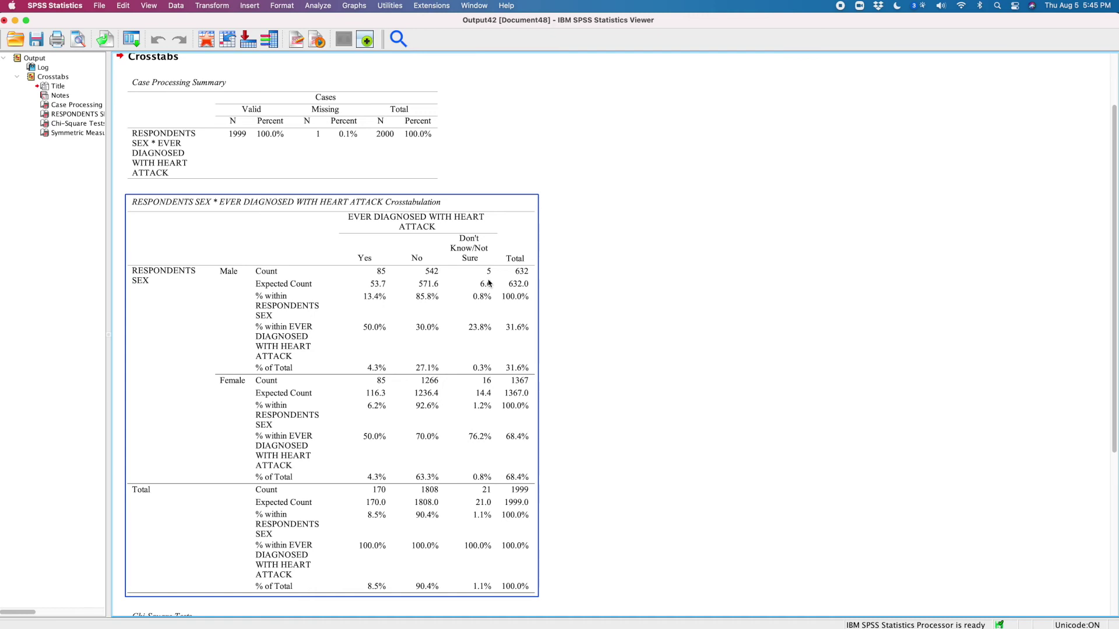
pyautogui.click(575, 298)
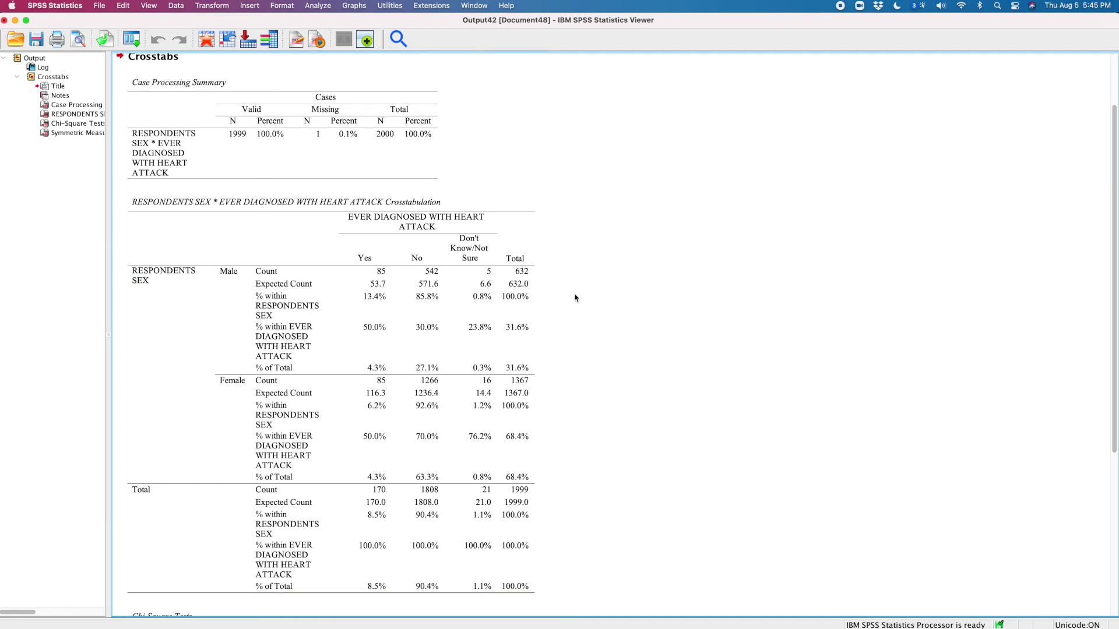
# Check the expected-count footnote under the Chi-Square Tests table against the expected counts in the crosstabulation cells
pyautogui.scroll(-5, 575, 298)
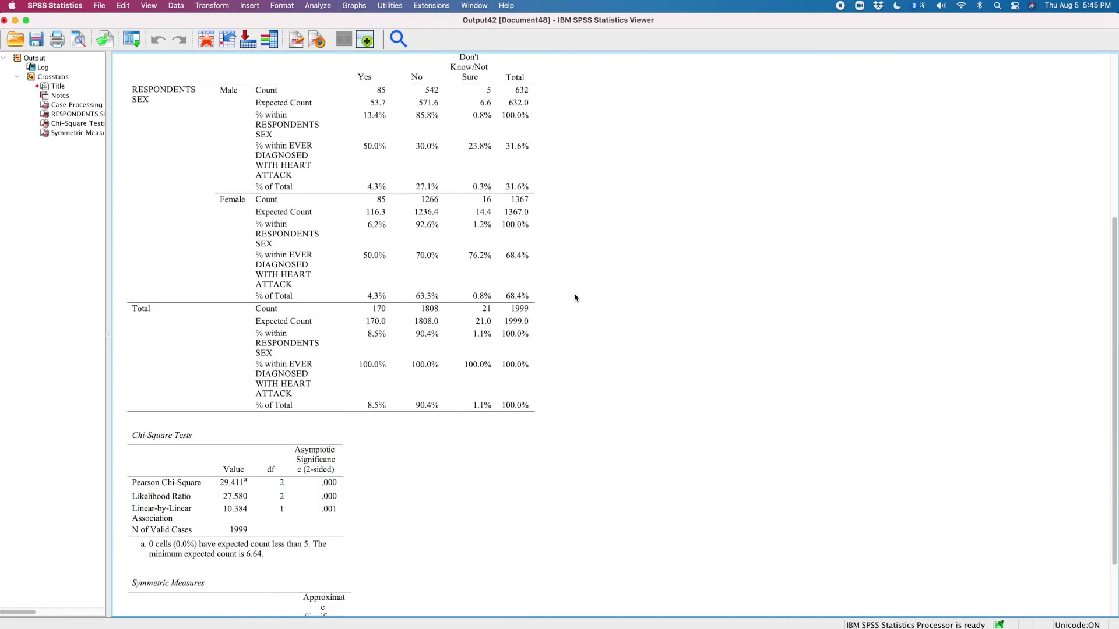
pyautogui.scroll(-3, 575, 298)
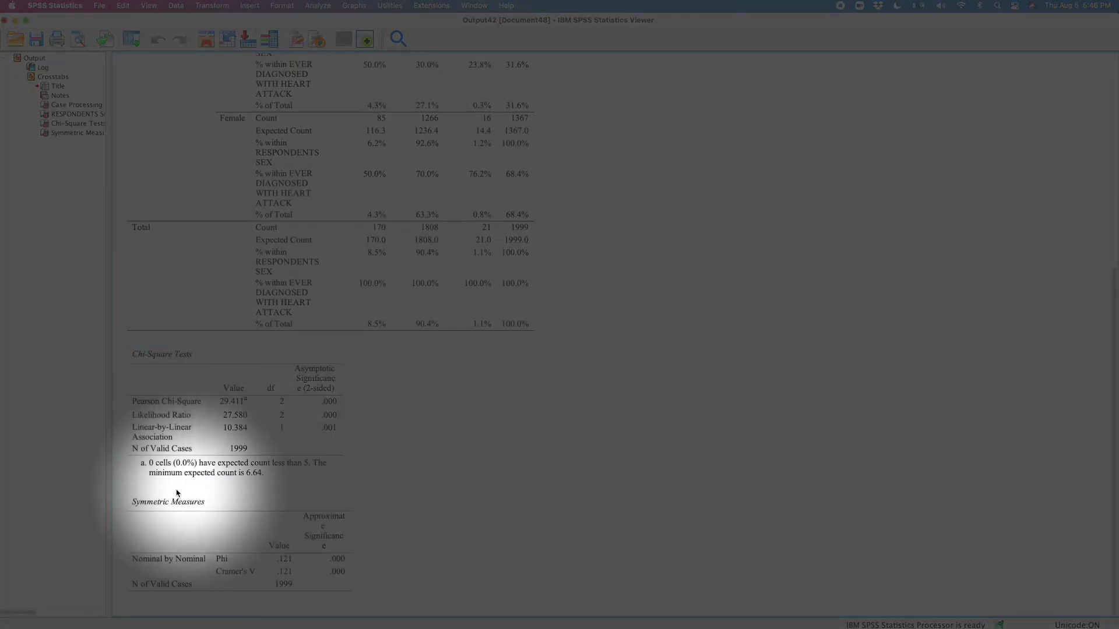
pyautogui.click(143, 466)
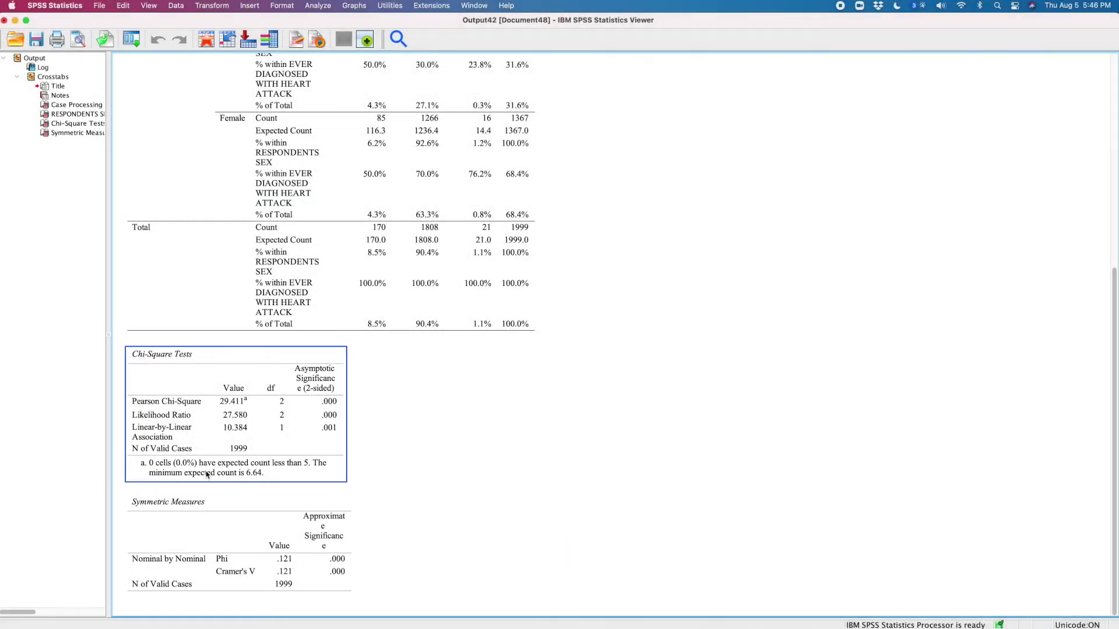
pyautogui.click(395, 446)
pyautogui.scroll(5, 487, 458)
pyautogui.click(487, 459)
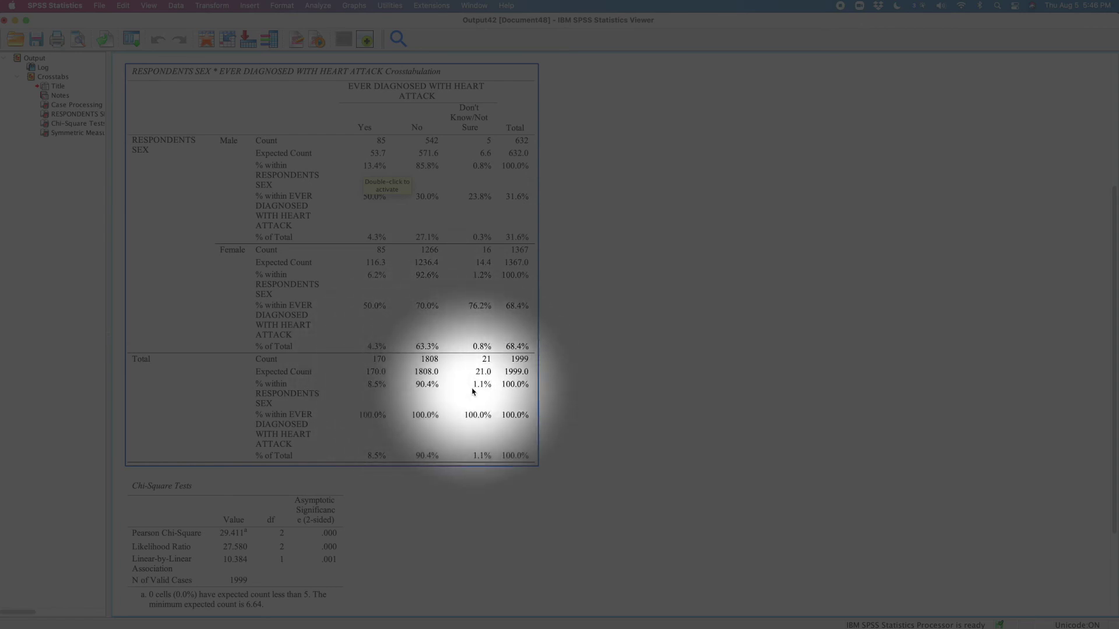
pyautogui.scroll(-5, 473, 391)
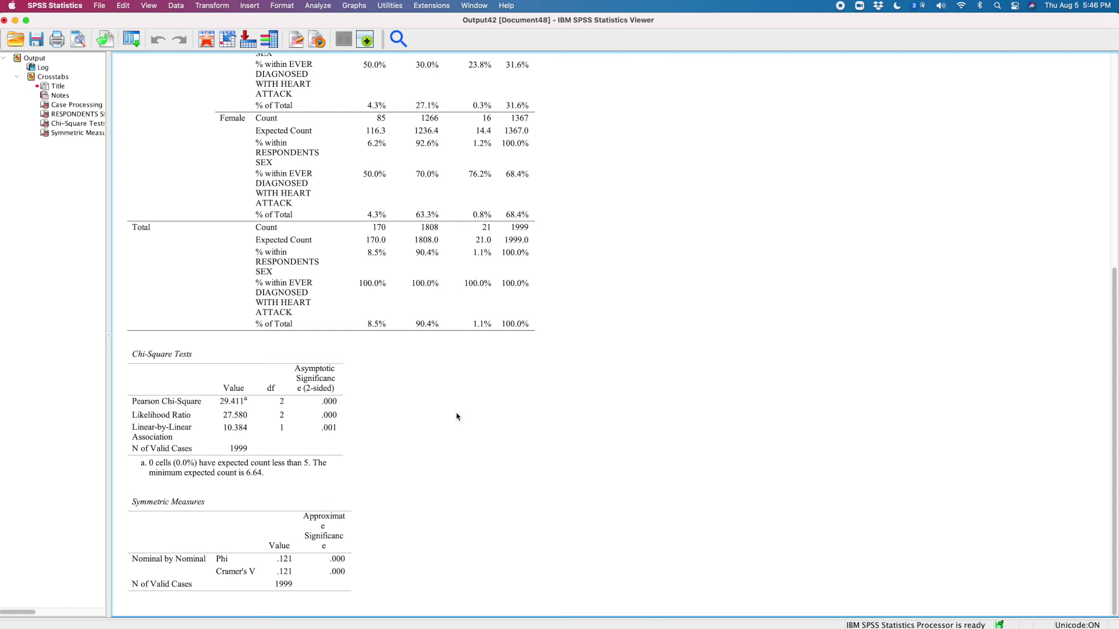
# Inspect the Pearson Chi-Square significance and the Phi and Cramer's V effect sizes in the output
pyautogui.click(343, 407)
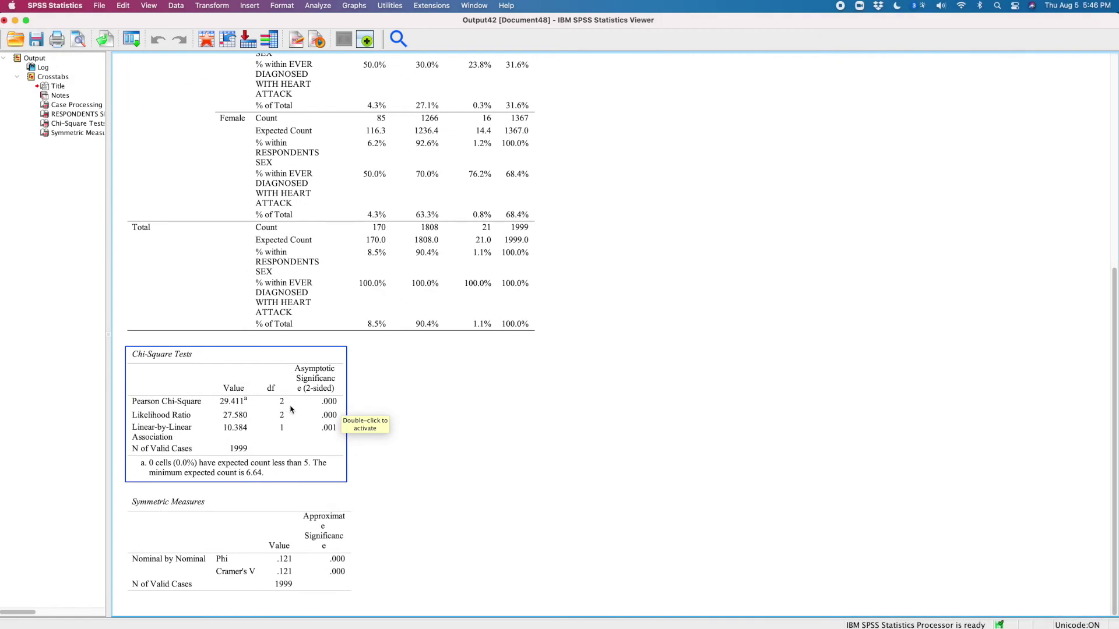
pyautogui.click(478, 426)
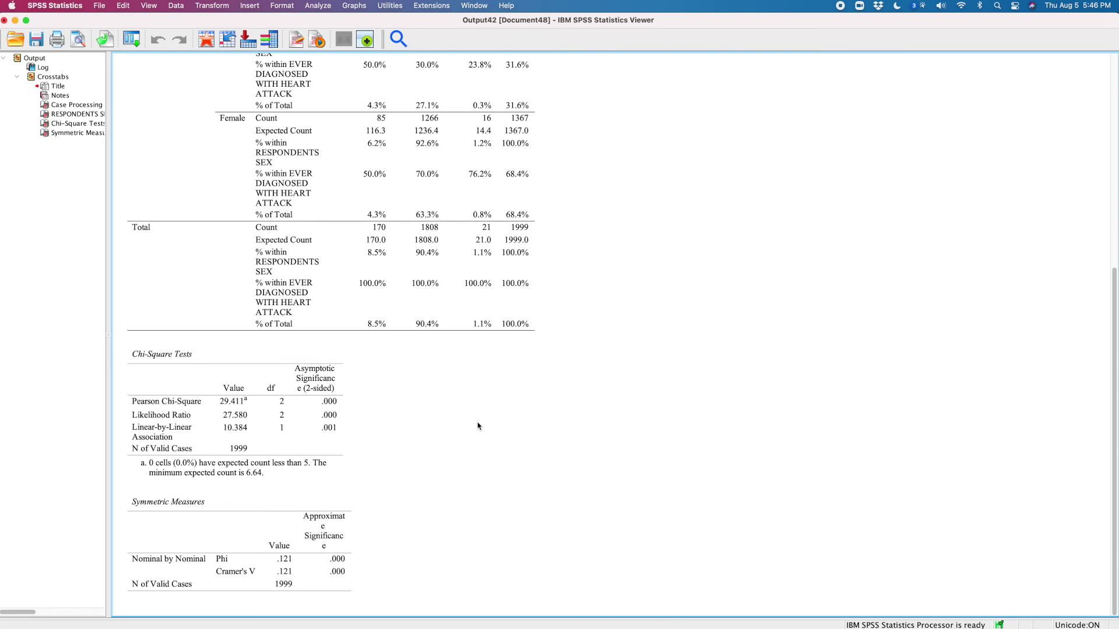
pyautogui.click(352, 582)
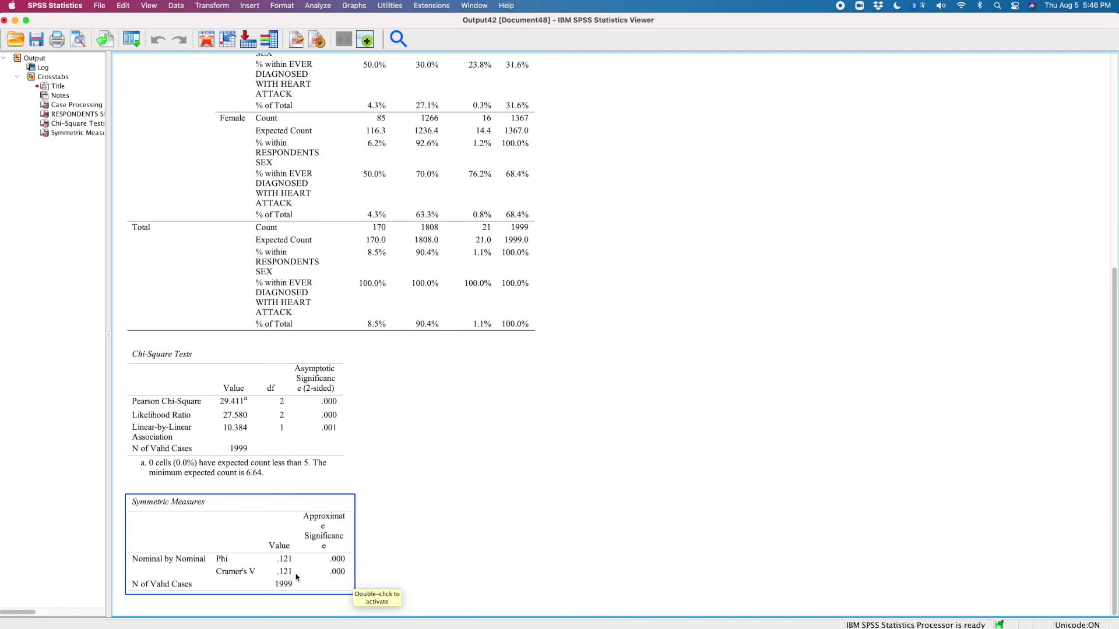
pyautogui.press('super+Tab')
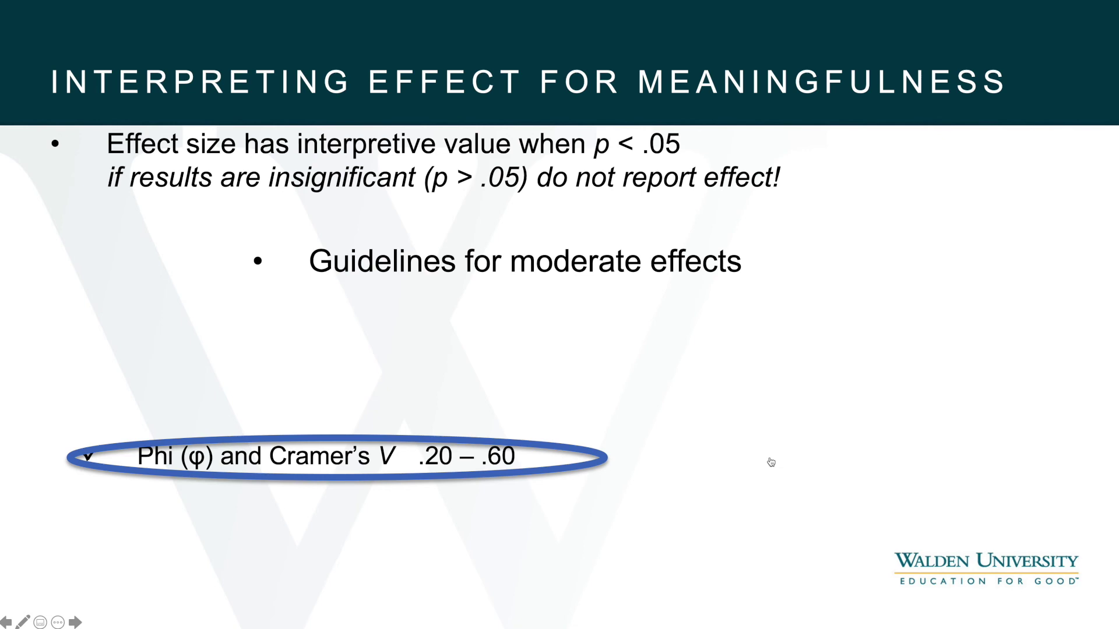
pyautogui.press('super+Tab')
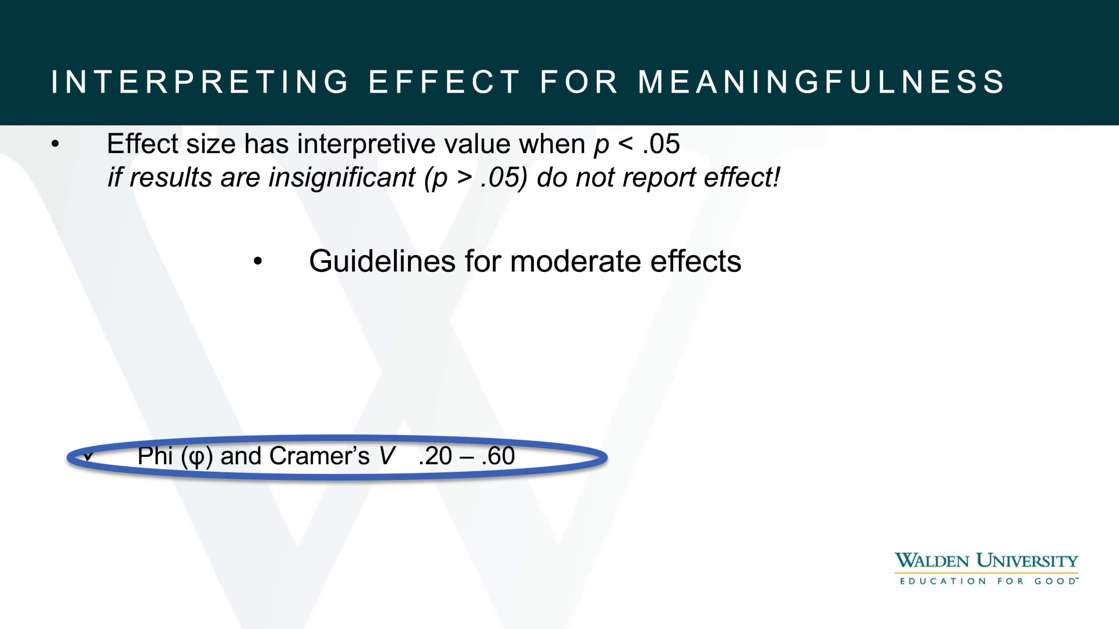
pyautogui.press('Right')
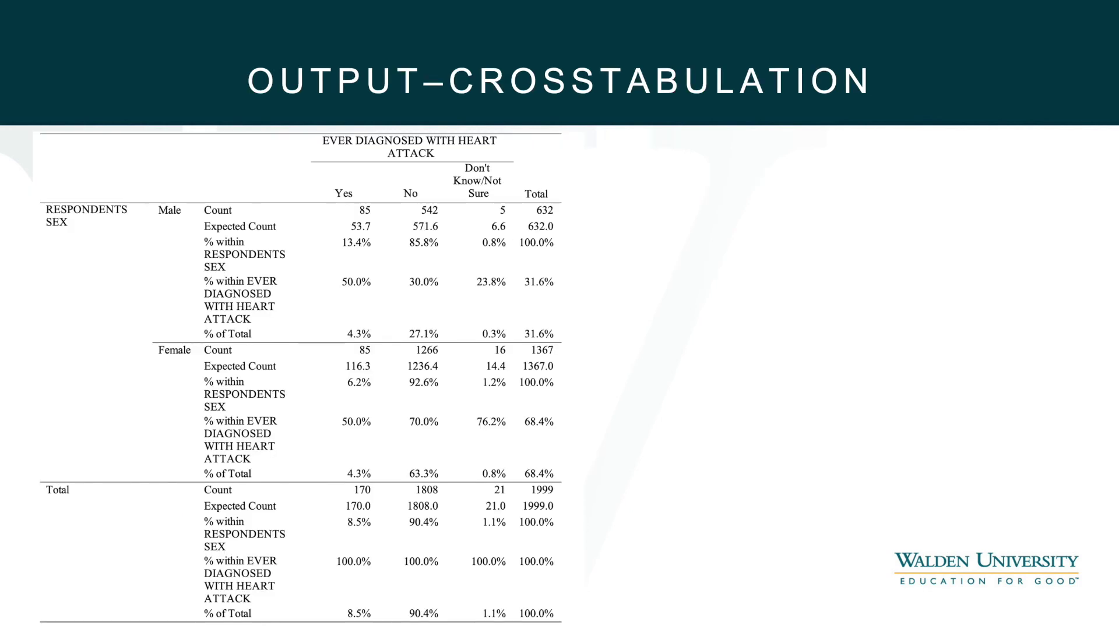